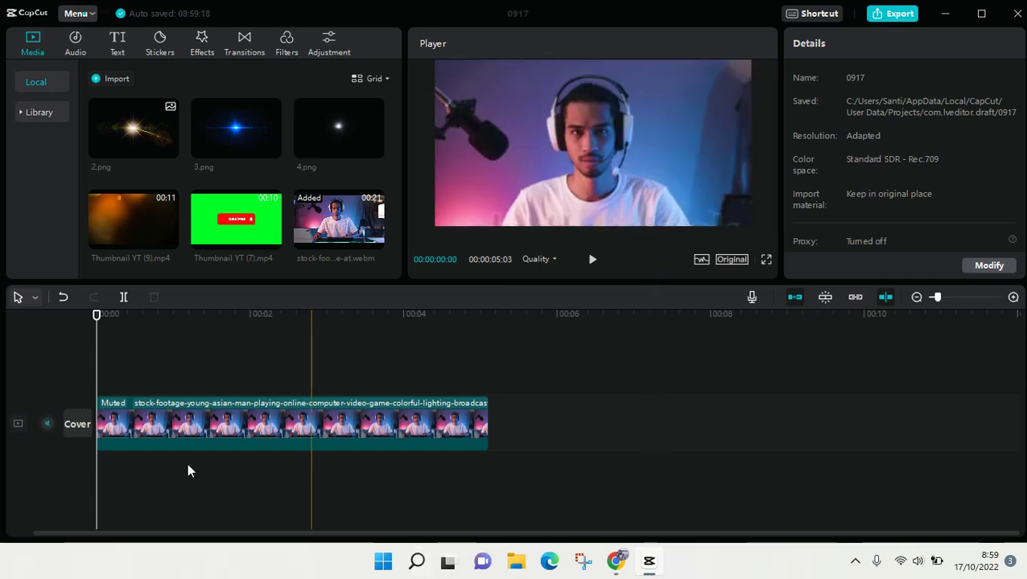
Step: Add the 3.png blue flare on its own track above the stock footage
left_click_drag(97, 316, 67, 308)
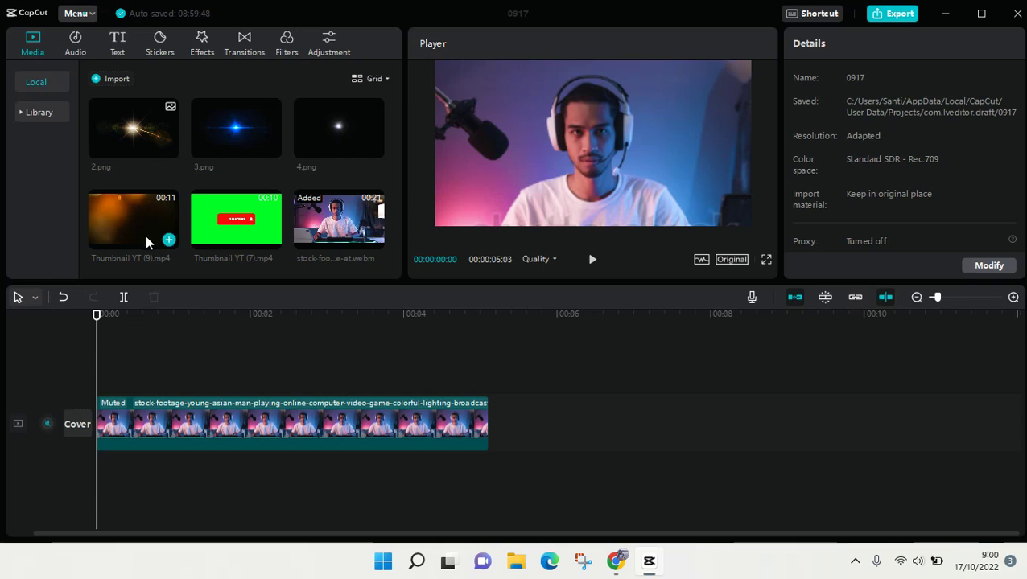
left_click(272, 149)
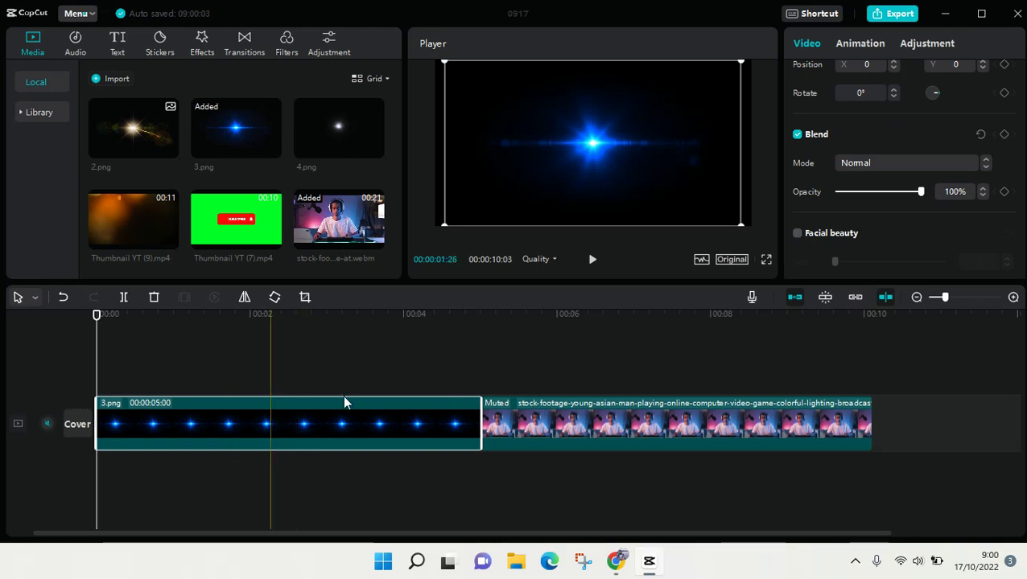
left_click_drag(362, 445, 362, 392)
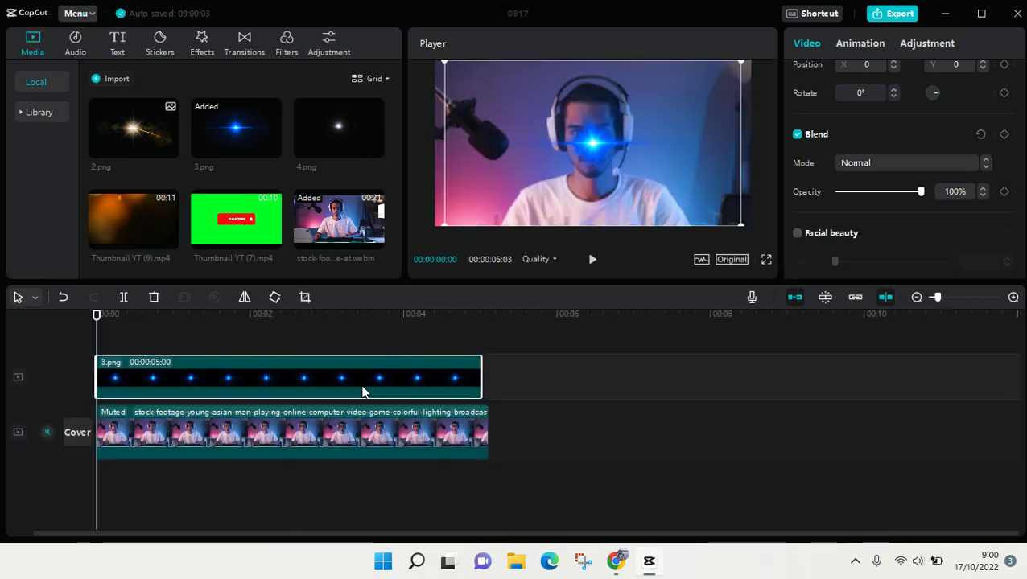
Step: Trim the footage's end to match the flare's 5-second length
left_click(481, 439)
left_click_drag(487, 437, 479, 437)
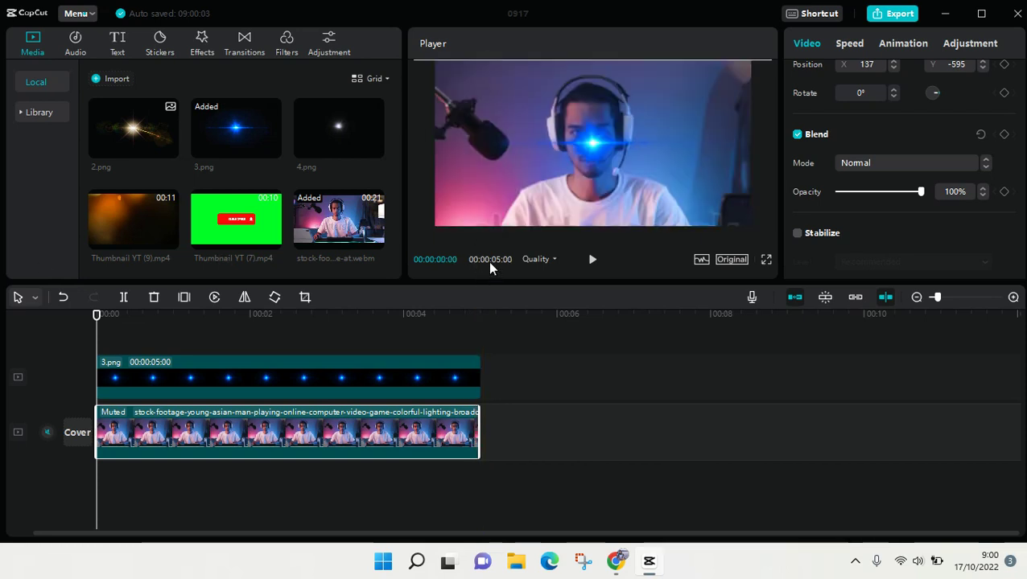
left_click(601, 139)
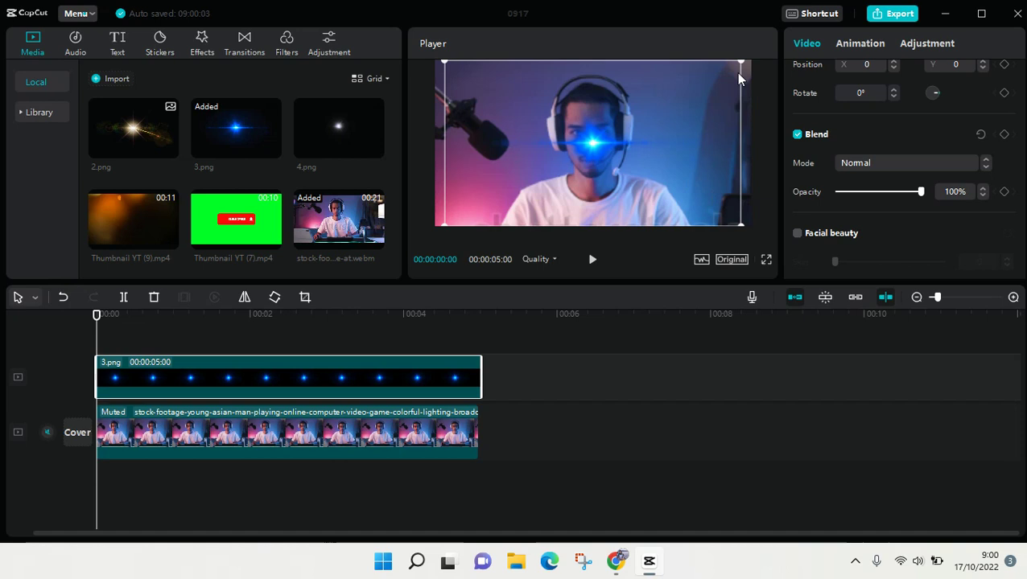
Step: Scale the flare down and place it over the left eye at X -197, Y 124
left_click_drag(741, 226, 649, 189)
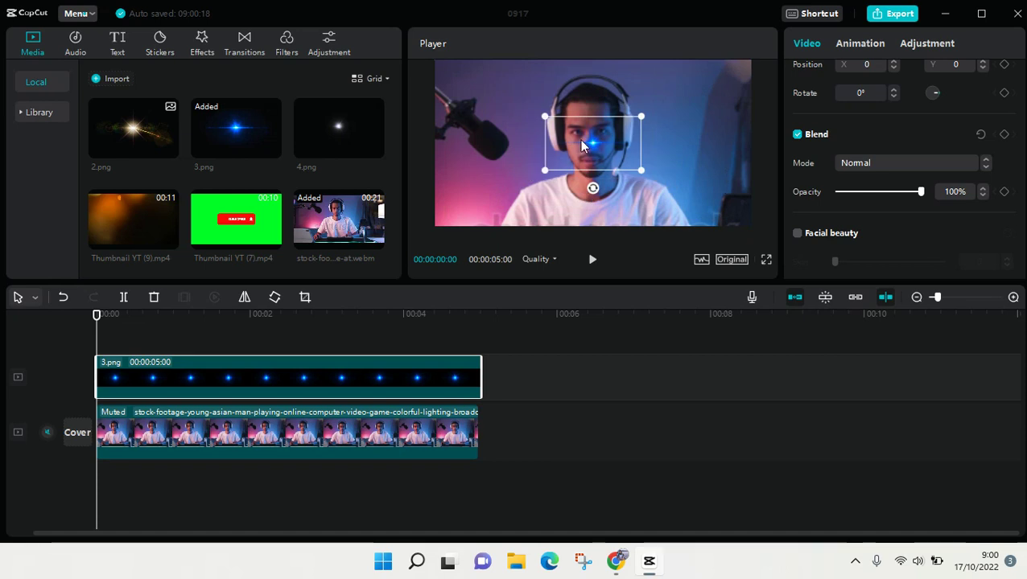
mouse_move(583, 145)
left_mouse_down()
mouse_move(576, 132)
mouse_move(613, 155)
mouse_move(594, 145)
mouse_move(602, 148)
left_mouse_up()
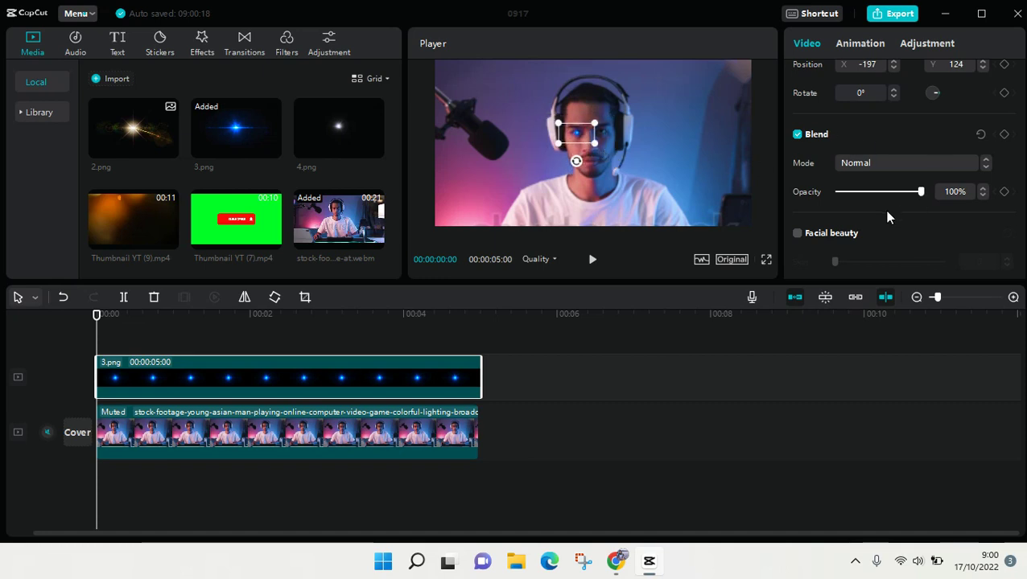
Step: After trying Overlay, keep the flare's Normal blend mode and lower its opacity to 82%
left_click(905, 168)
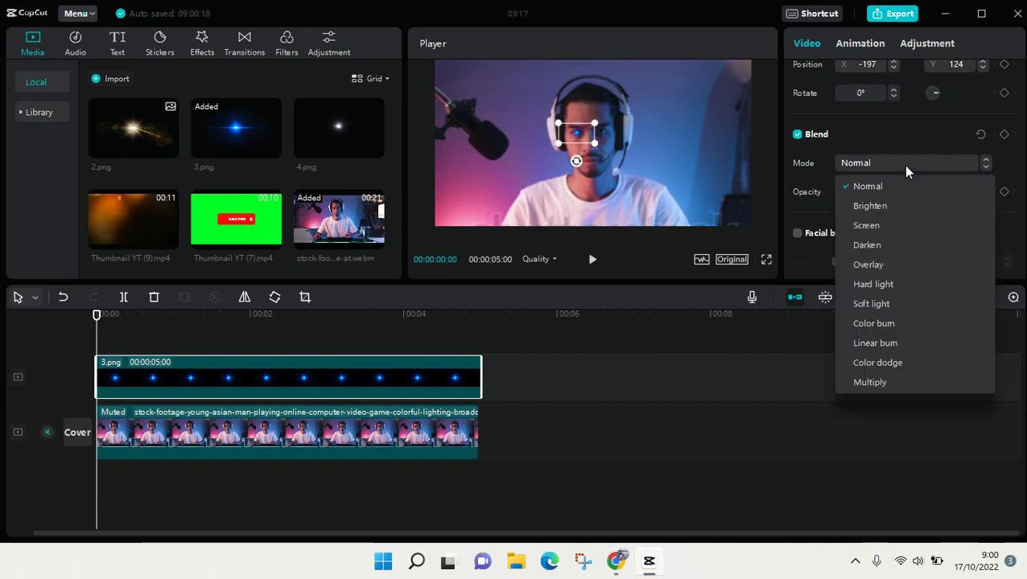
left_click(883, 264)
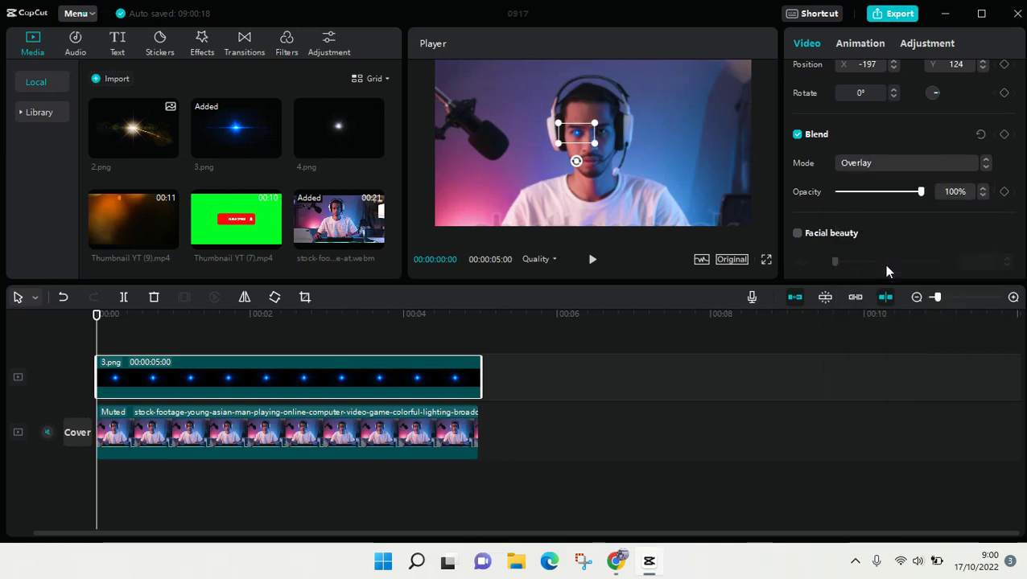
left_click(888, 158)
left_click(886, 186)
mouse_move(920, 192)
left_mouse_down()
mouse_move(870, 189)
mouse_move(906, 191)
left_mouse_up()
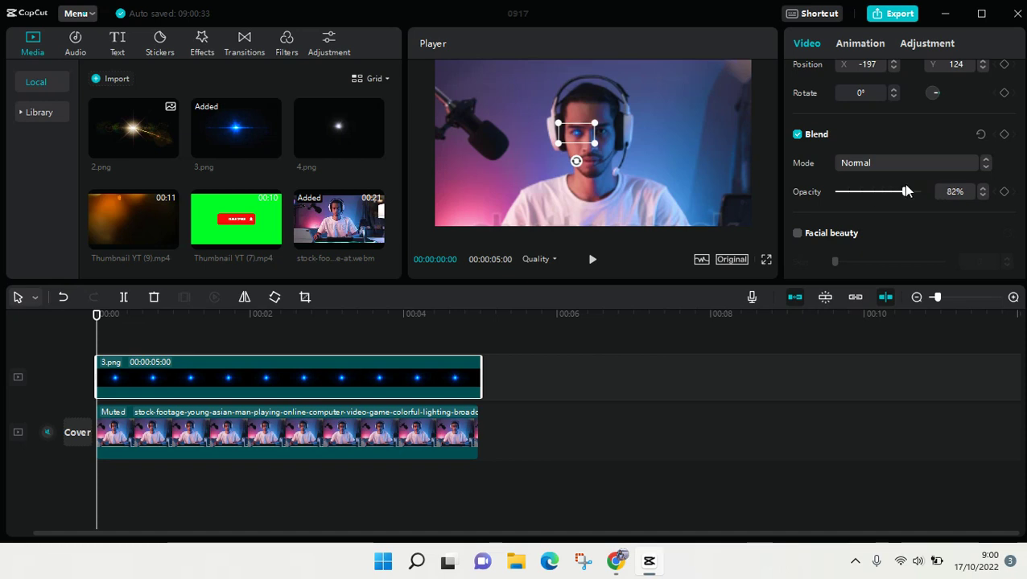
left_click(592, 260)
left_click(592, 260)
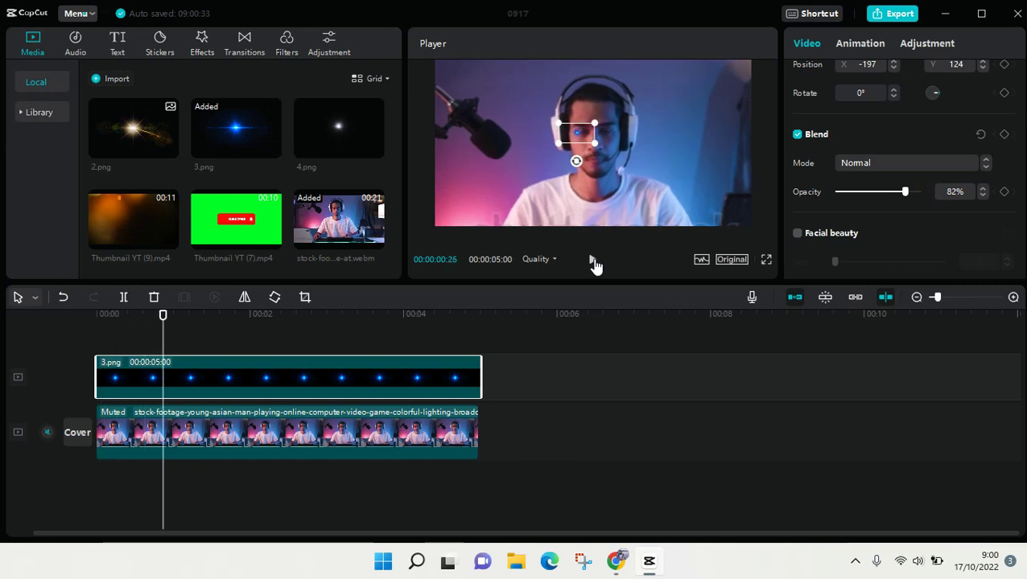
left_click_drag(164, 315, 73, 320)
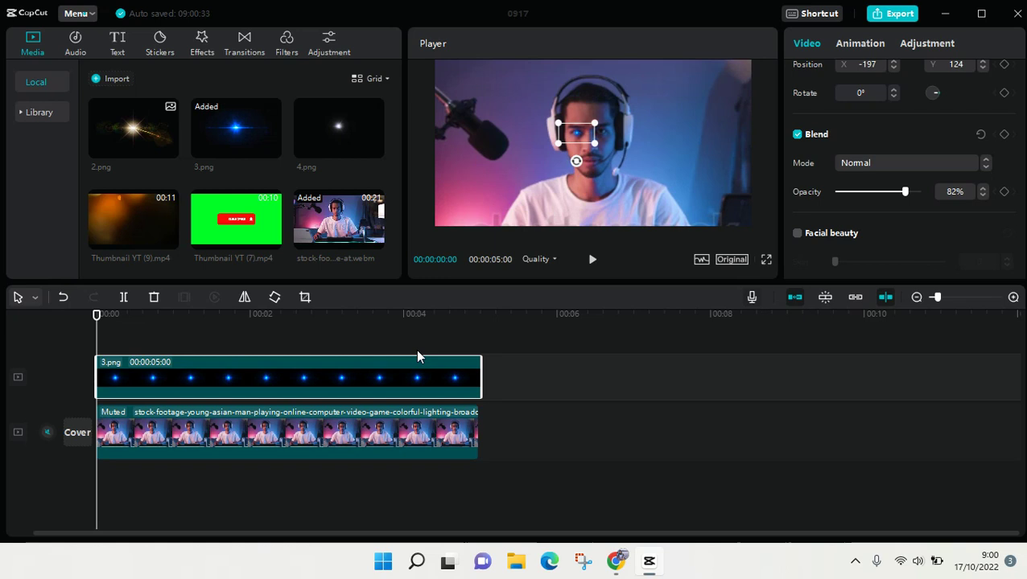
Step: Watch the eye move, then add a position keyframe realigning the flare on it
scroll(890, 208, "up", 3)
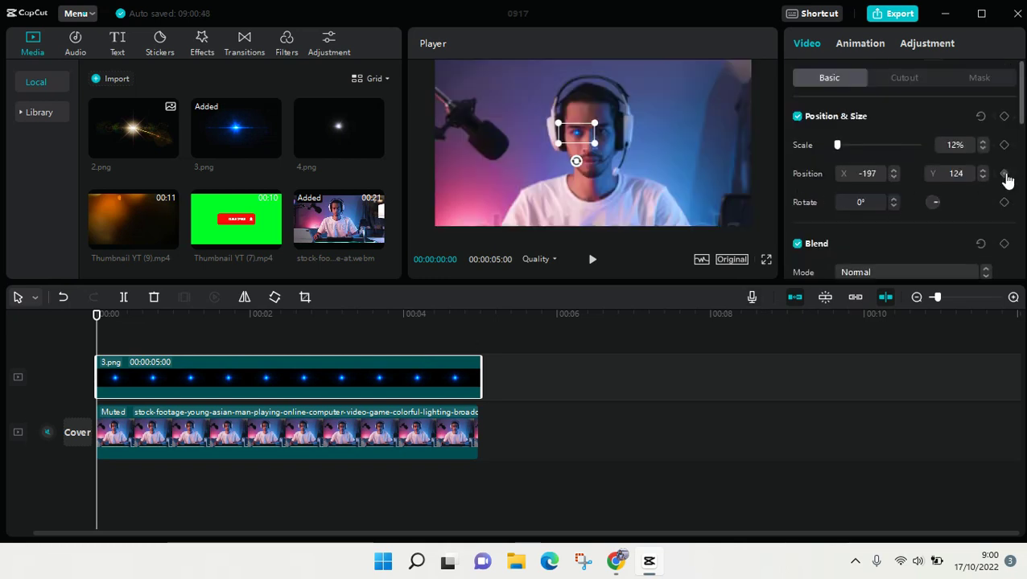
left_click(592, 269)
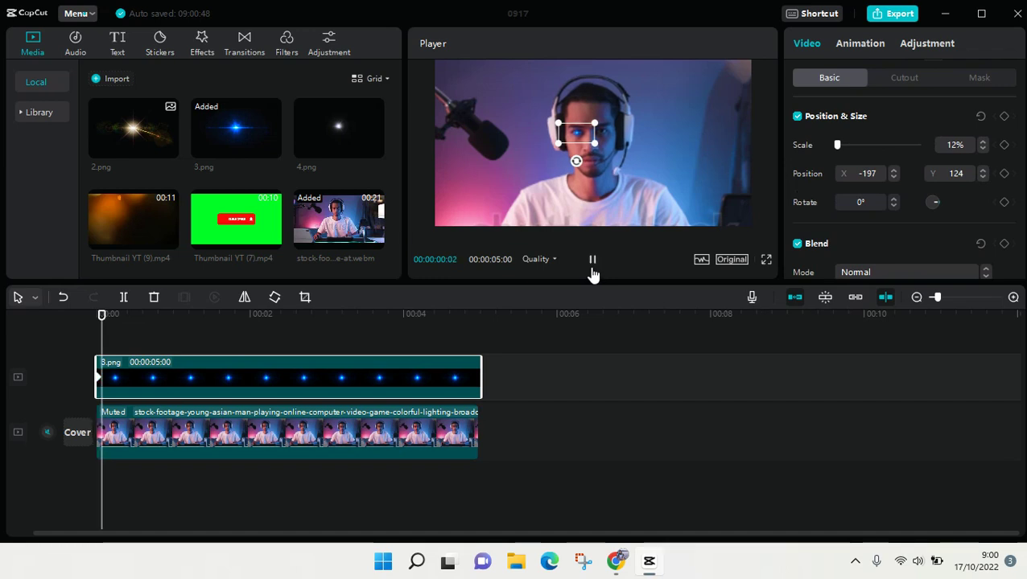
left_click(592, 271)
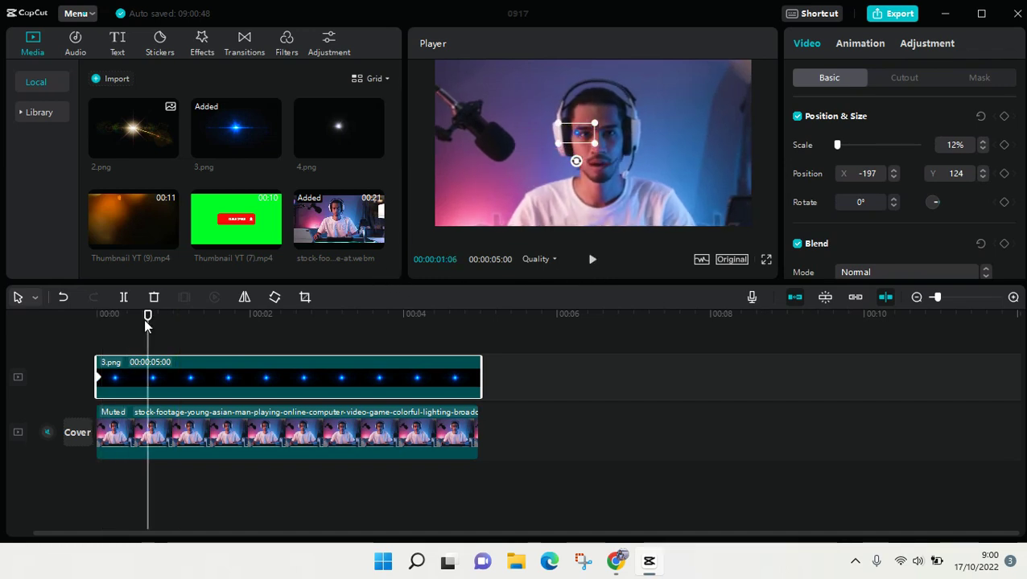
left_click_drag(143, 319, 112, 310)
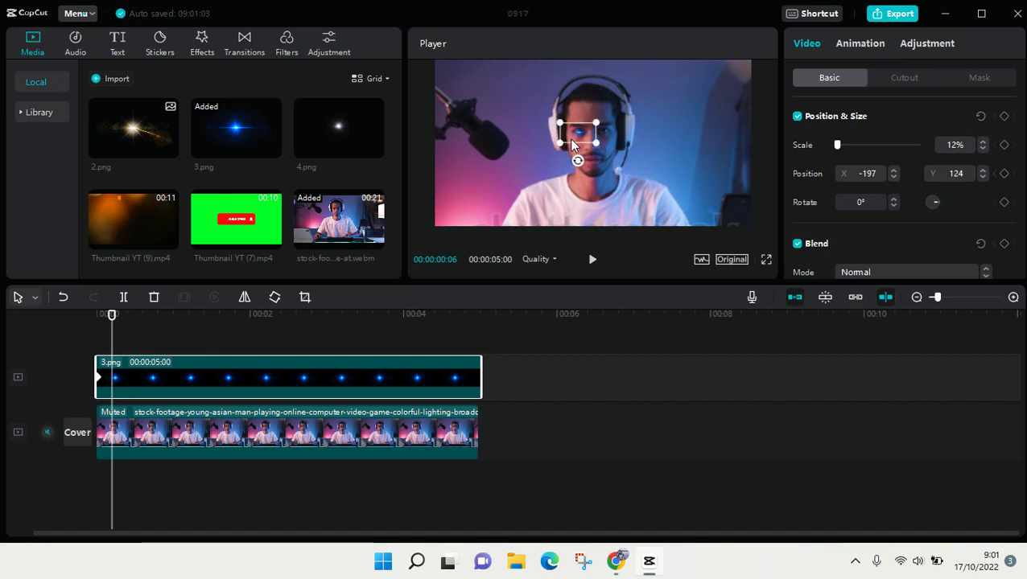
left_click_drag(573, 145, 576, 146)
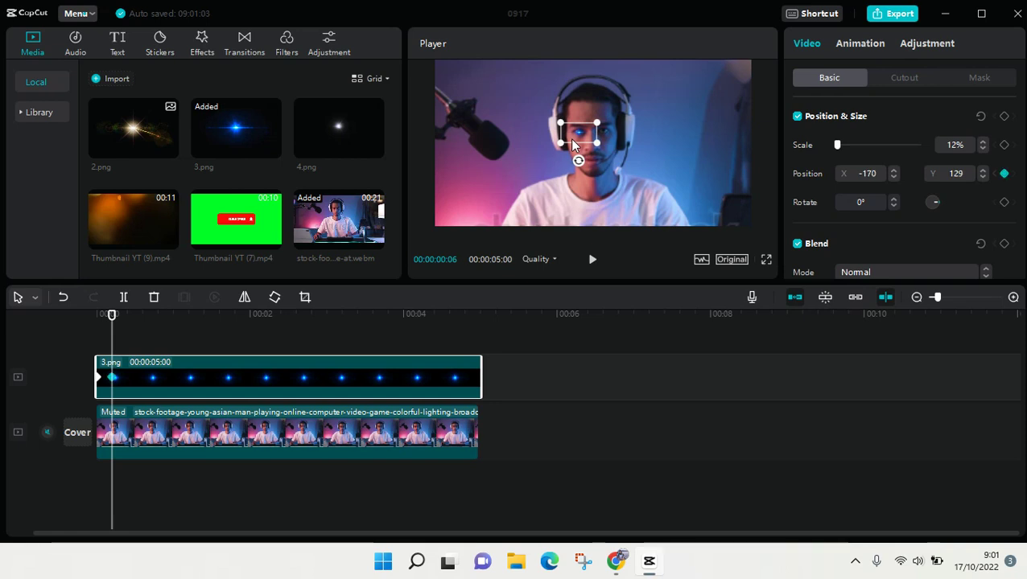
Step: Add two more position keyframes at later frames so the flare tracks the eye
left_click(592, 273)
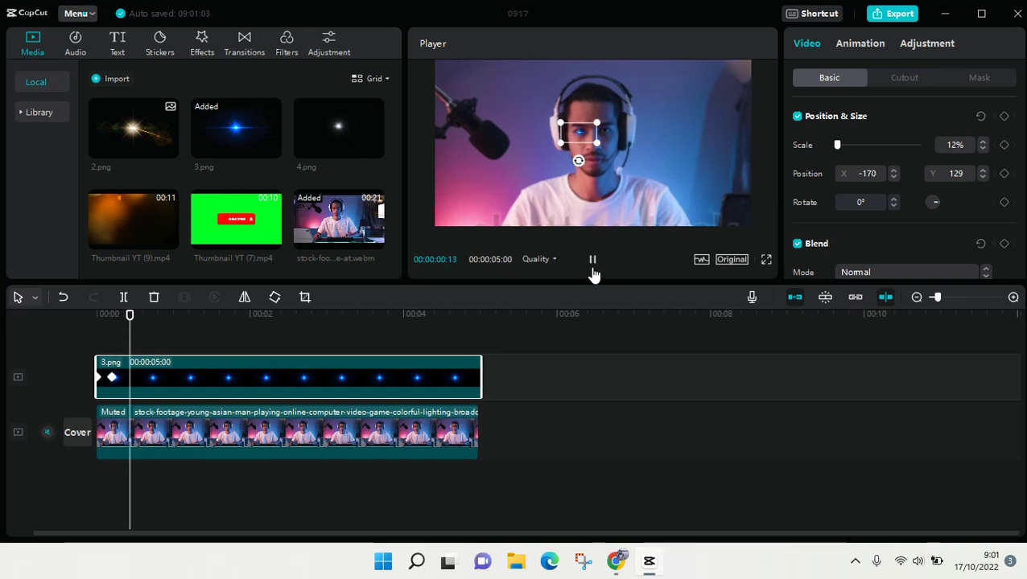
left_click(592, 273)
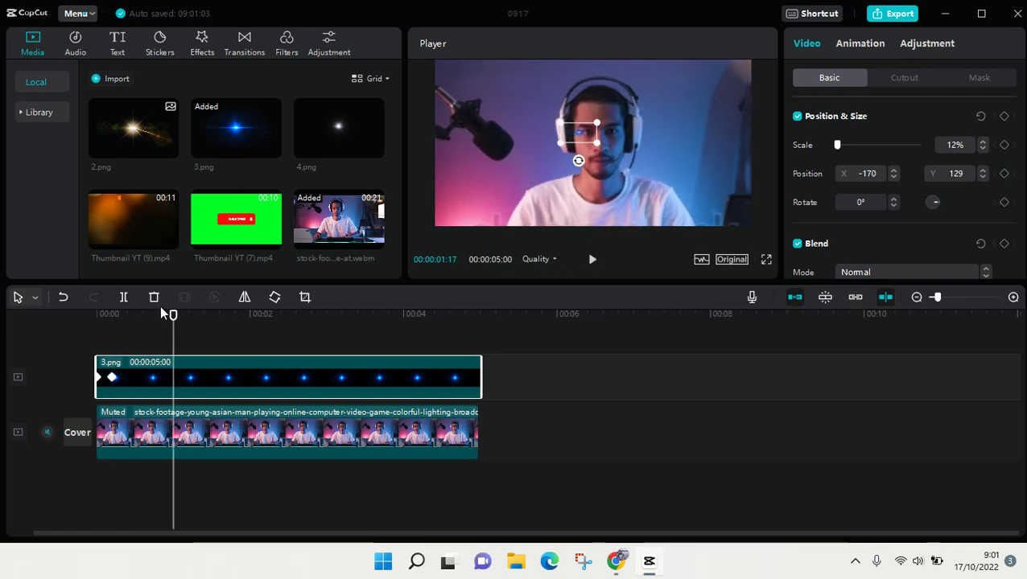
left_click_drag(171, 311, 125, 311)
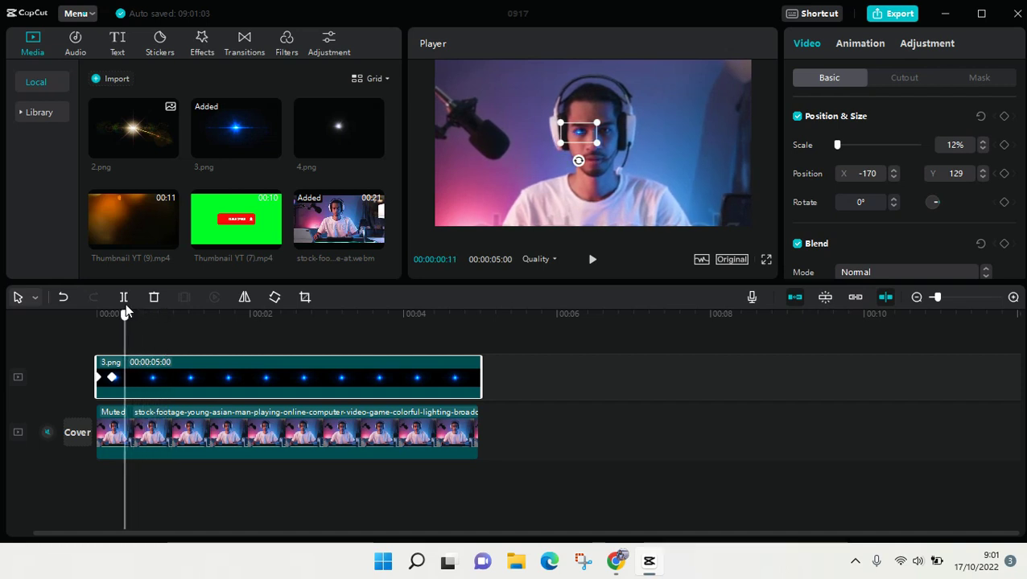
left_click_drag(577, 140, 576, 140)
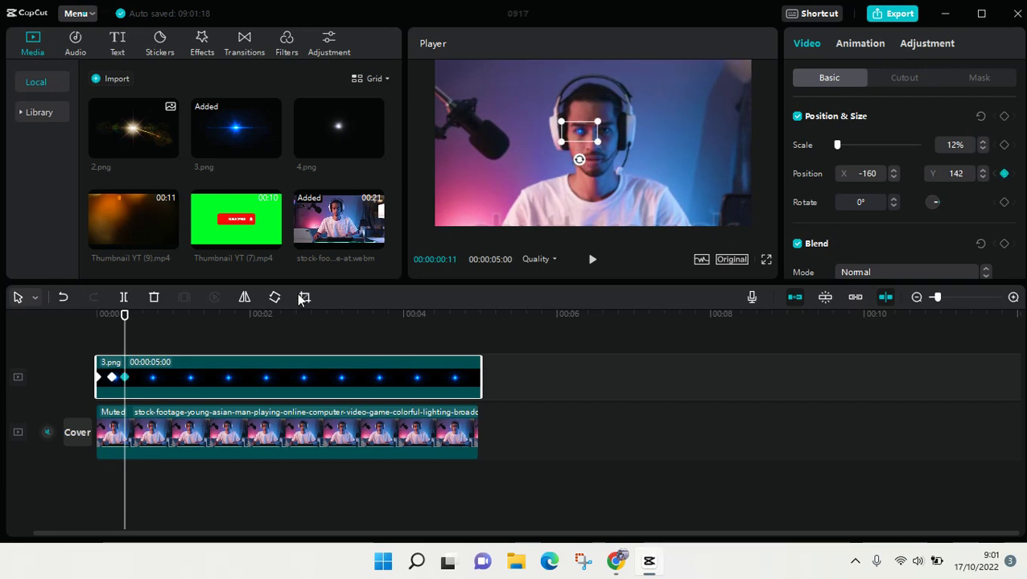
left_click(590, 261)
left_click(590, 262)
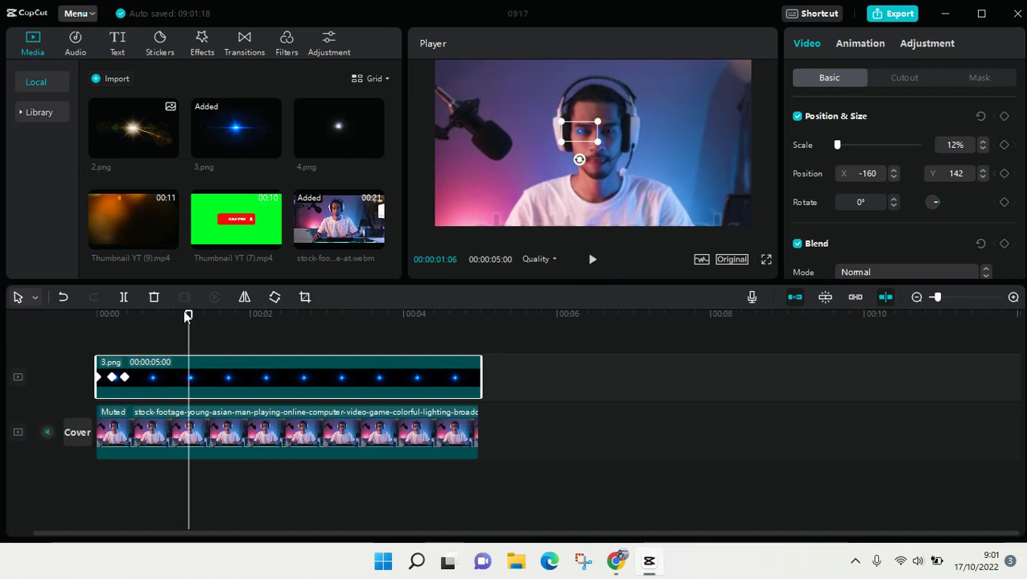
left_click_drag(185, 311, 146, 313)
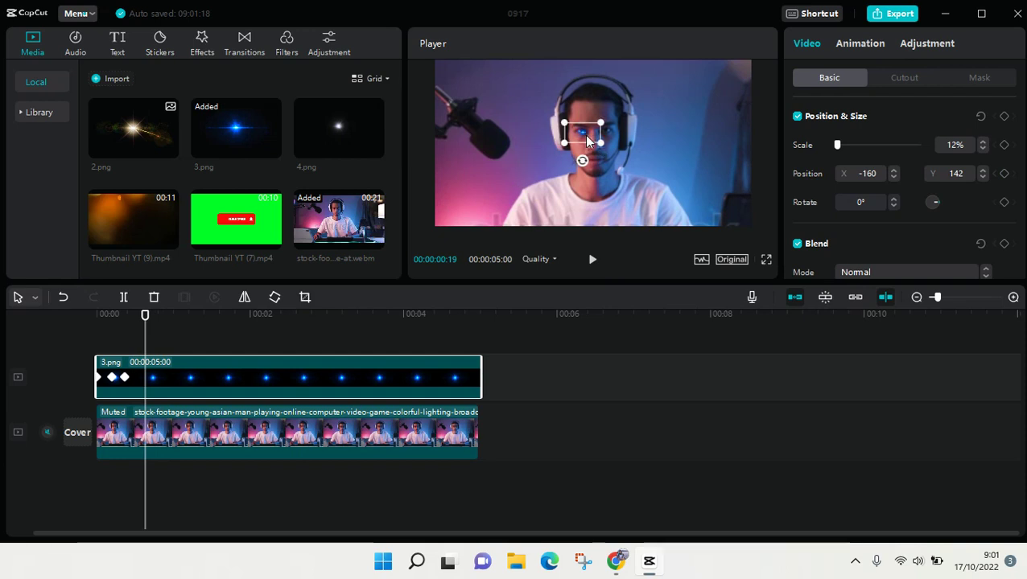
left_click_drag(586, 141, 587, 139)
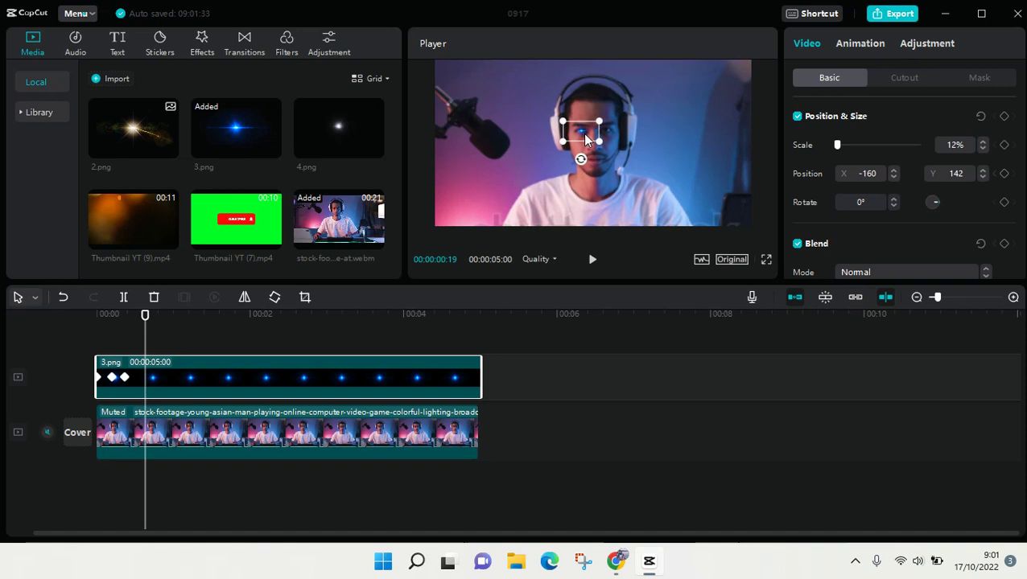
Step: Near the 1-second mark, add a keyframe moving the flare down onto the eye
left_click(593, 268)
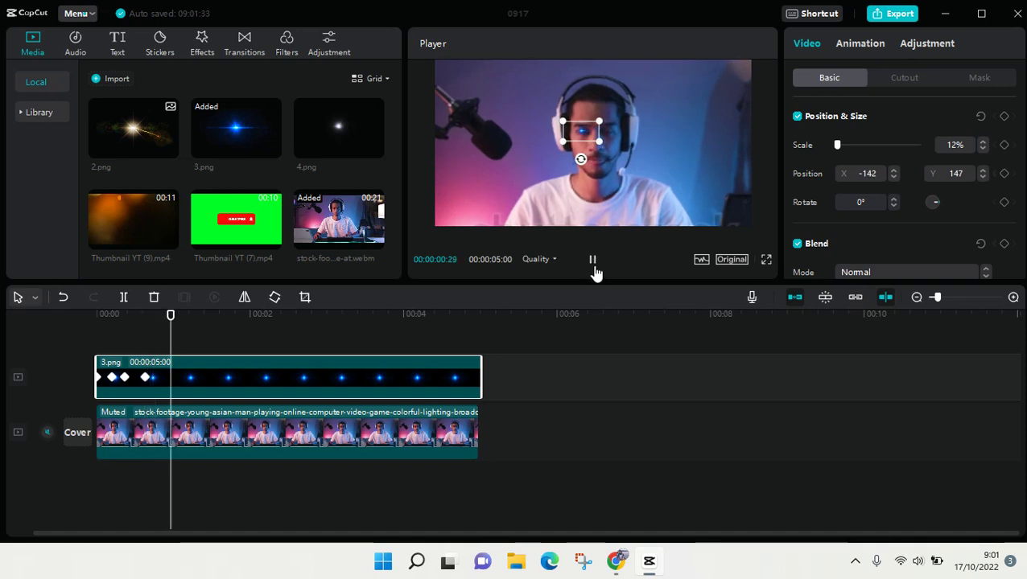
left_click(593, 269)
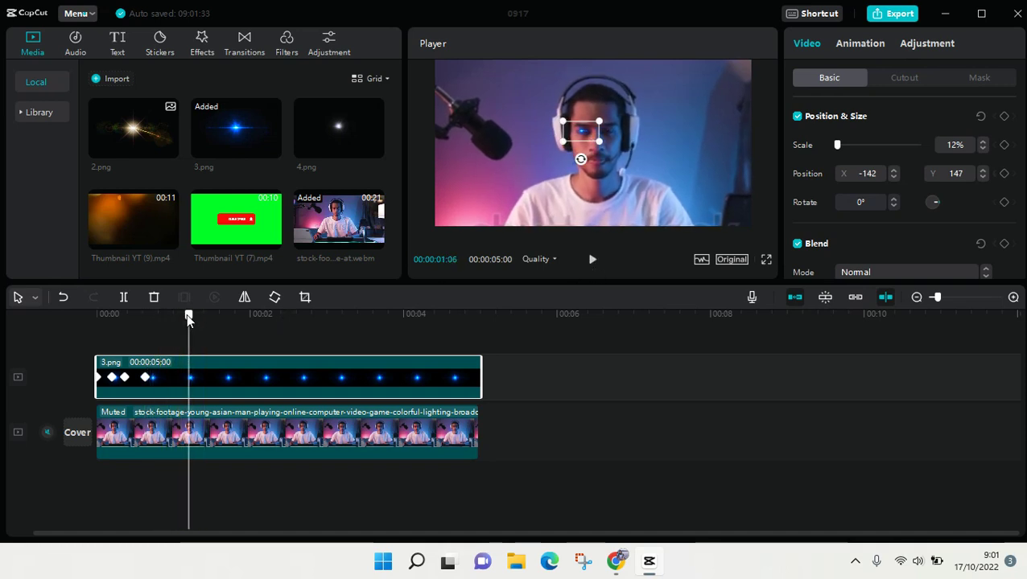
left_click_drag(186, 314, 170, 311)
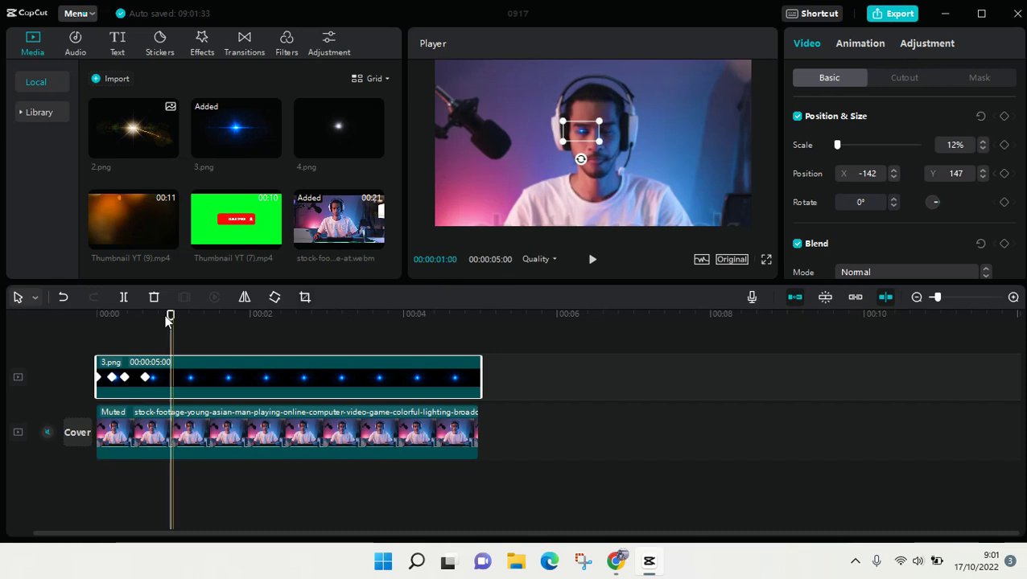
left_click_drag(171, 315, 162, 315)
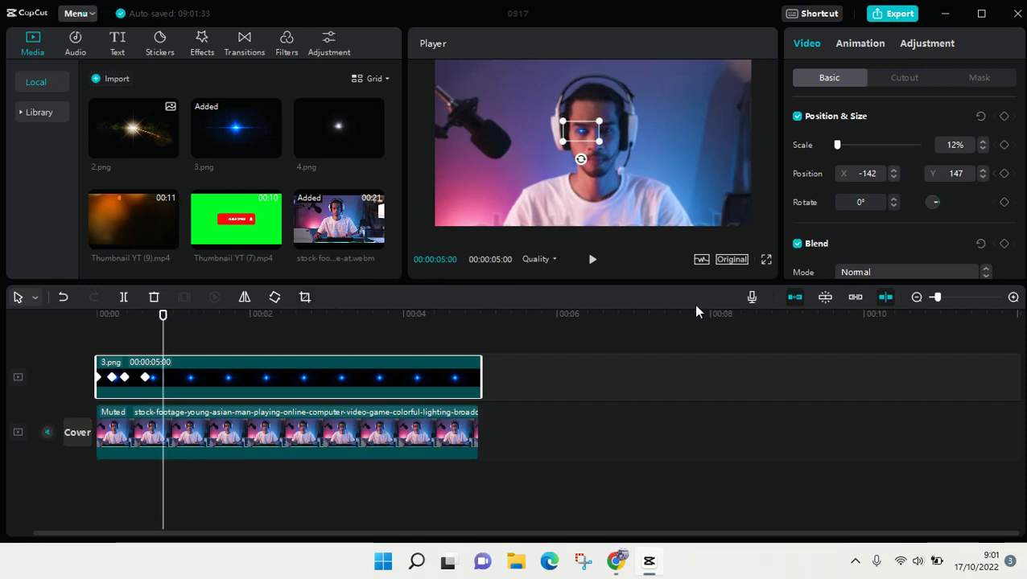
left_click(598, 261)
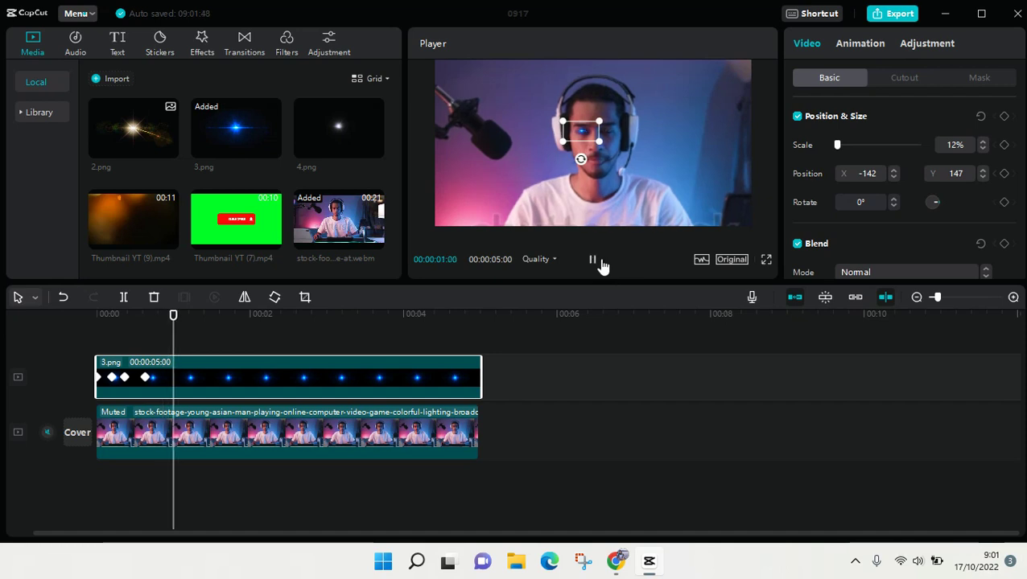
left_click(599, 262)
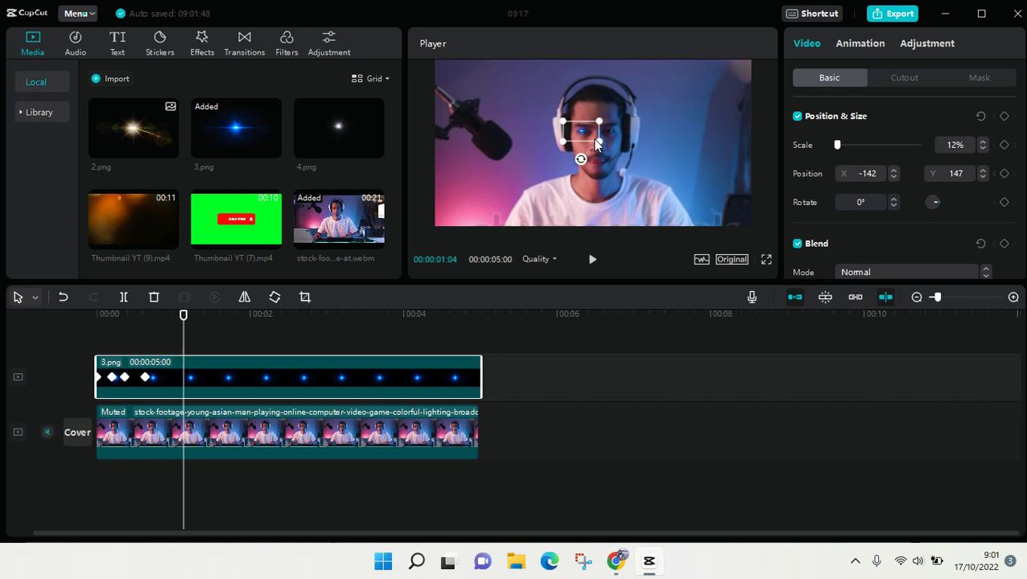
left_click(174, 318)
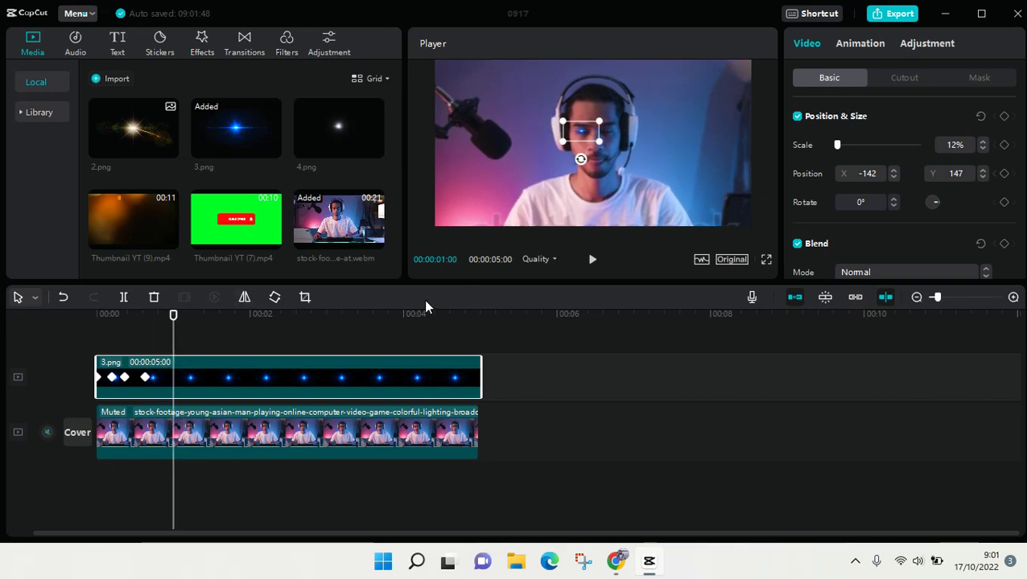
left_click_drag(173, 313, 185, 314)
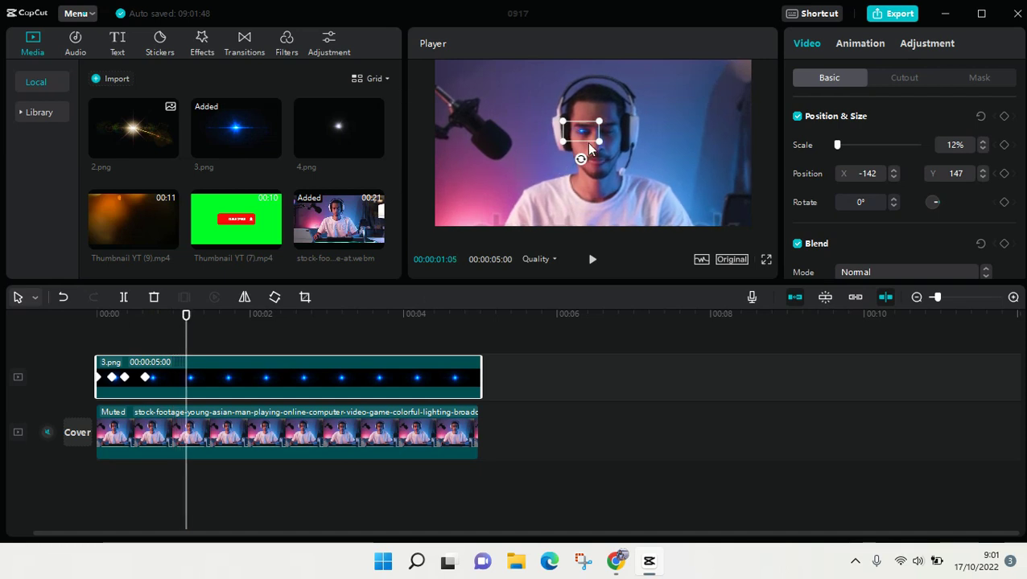
left_click_drag(593, 141, 594, 146)
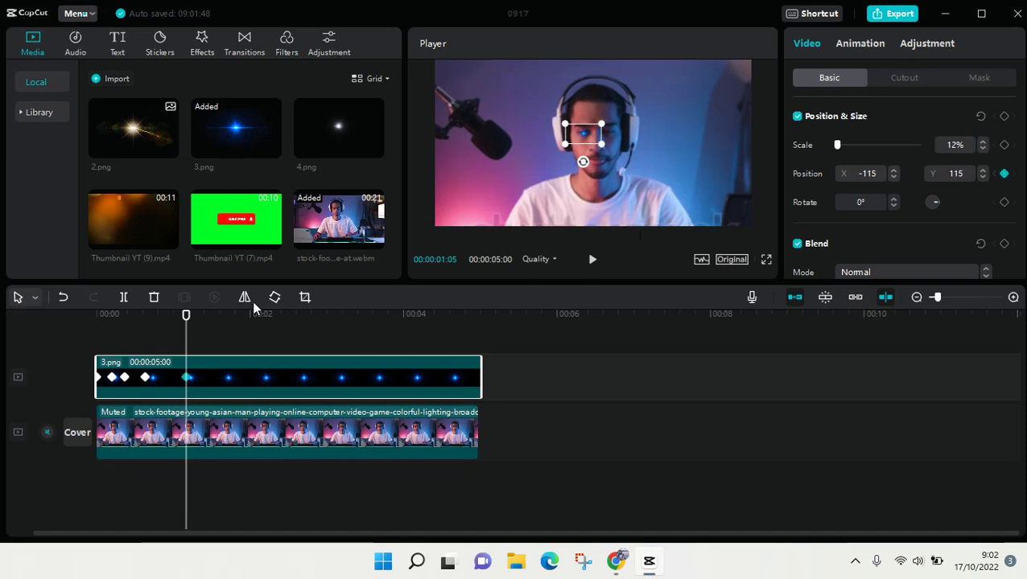
Step: Play from the start to verify tracking, stopping at 00:00:00:23
left_click_drag(186, 312, 70, 316)
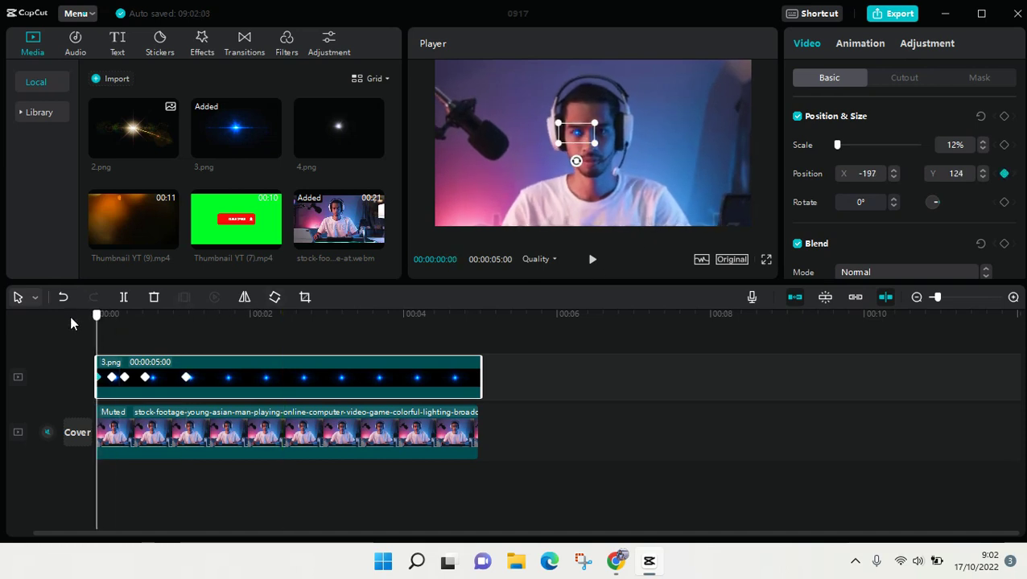
left_click(592, 265)
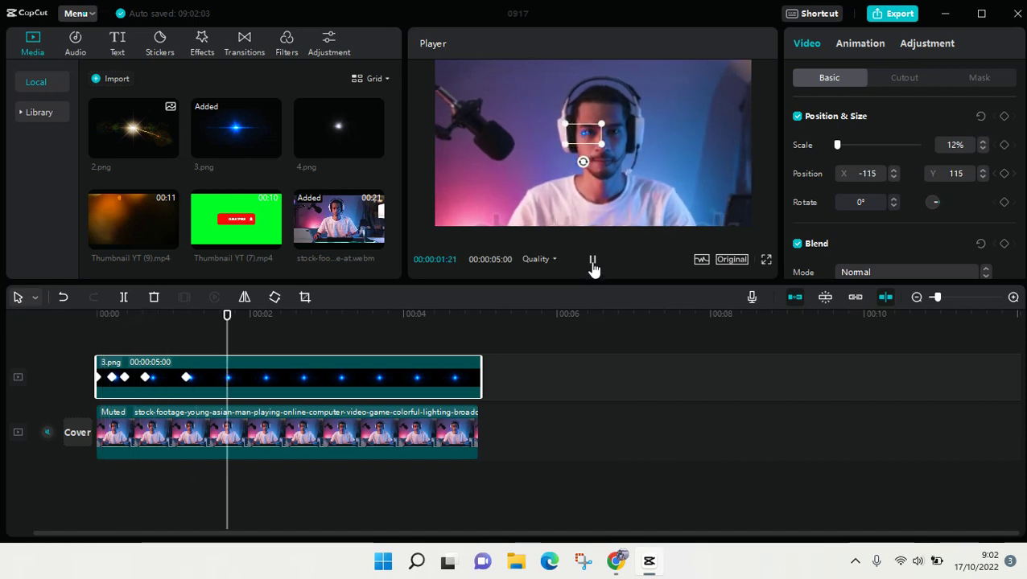
left_click(592, 267)
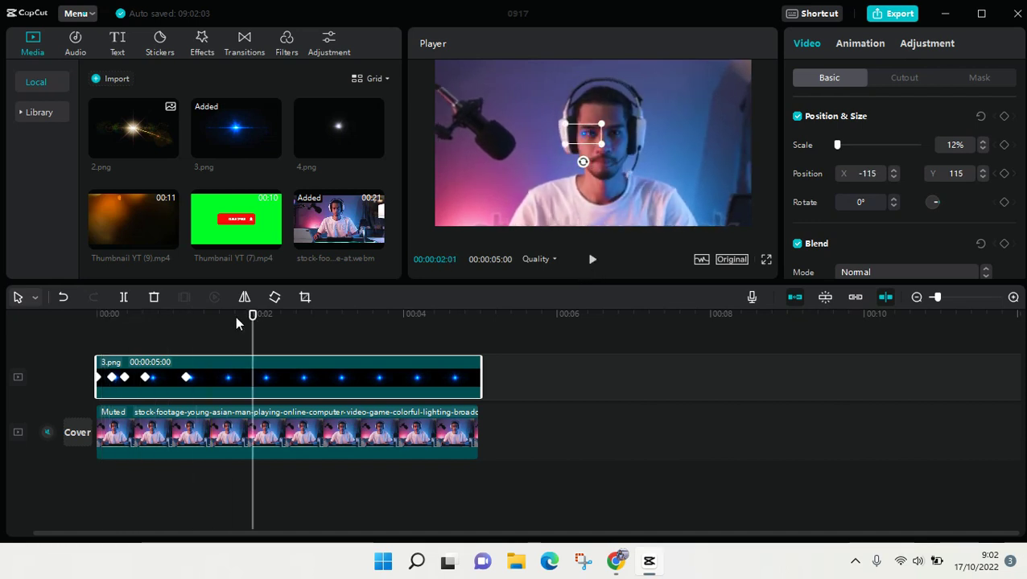
left_click(158, 322)
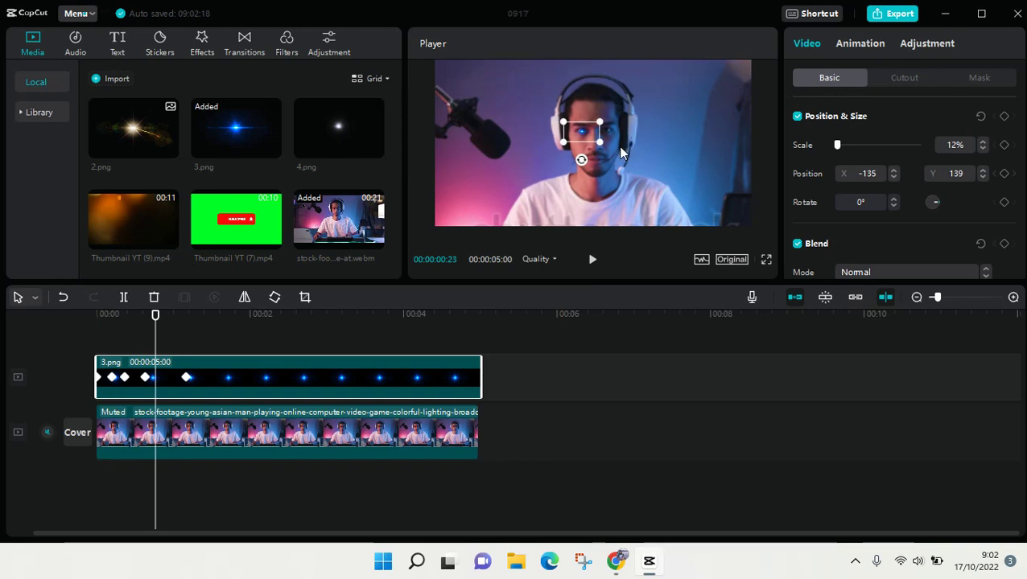
Step: Add a second 3.png flare on its own track, scaled to 15% over the other eye
left_click(271, 151)
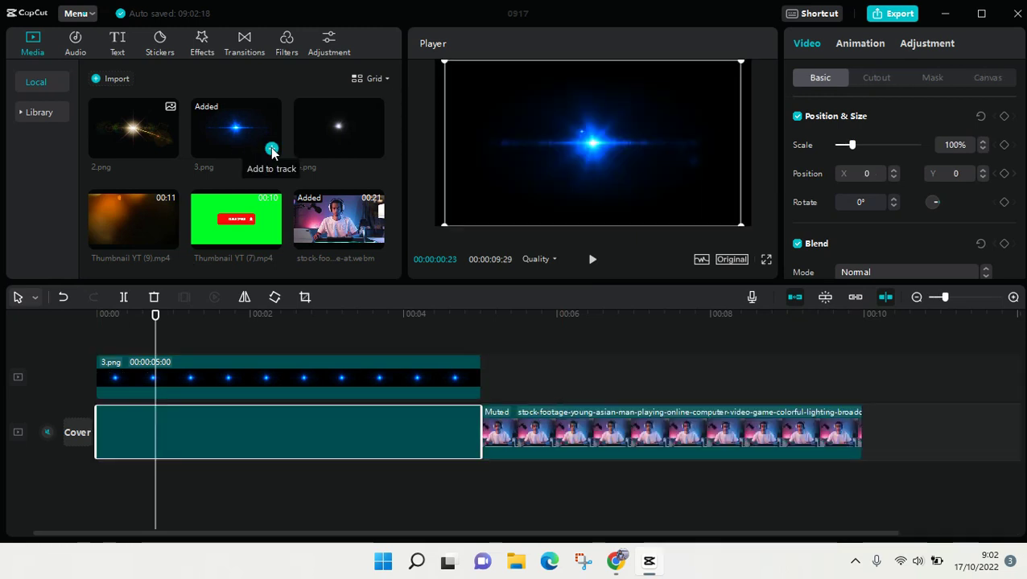
left_click_drag(325, 463, 321, 340)
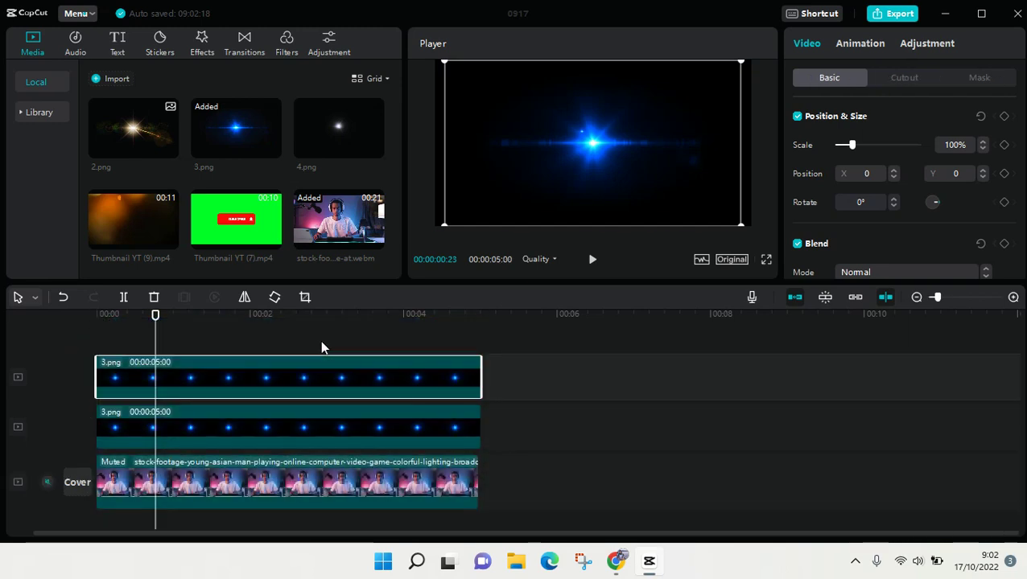
left_click_drag(742, 217, 635, 186)
left_click_drag(590, 148, 601, 143)
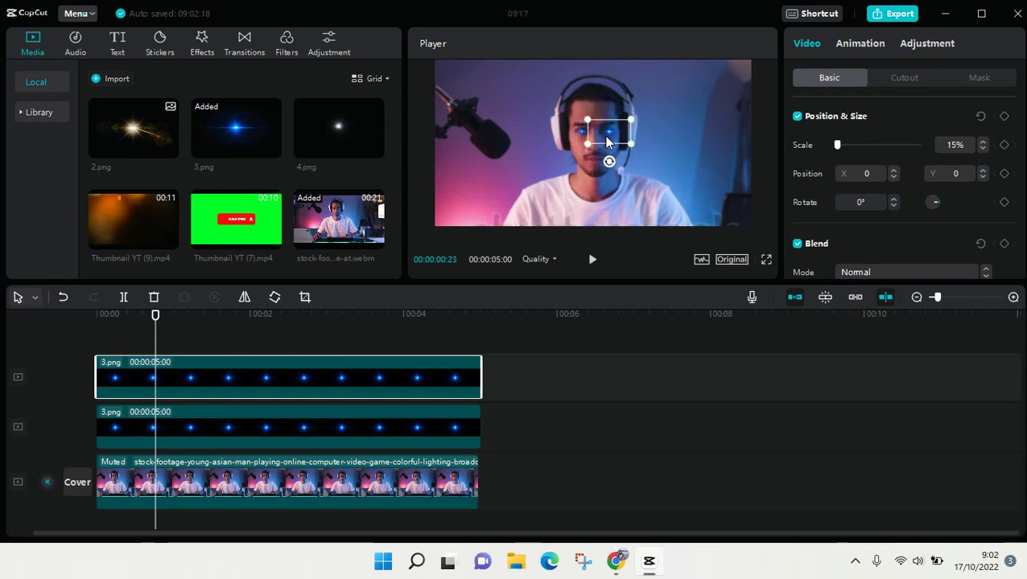
Step: Compare both eye flares' settings and lower the right-eye flare's opacity to 81%
left_click(670, 175)
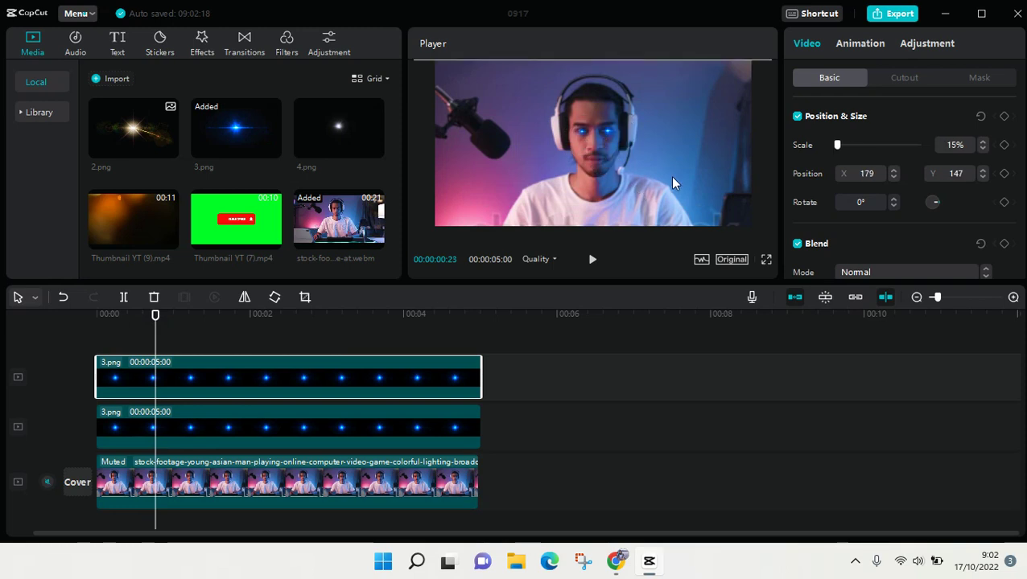
left_click(604, 125)
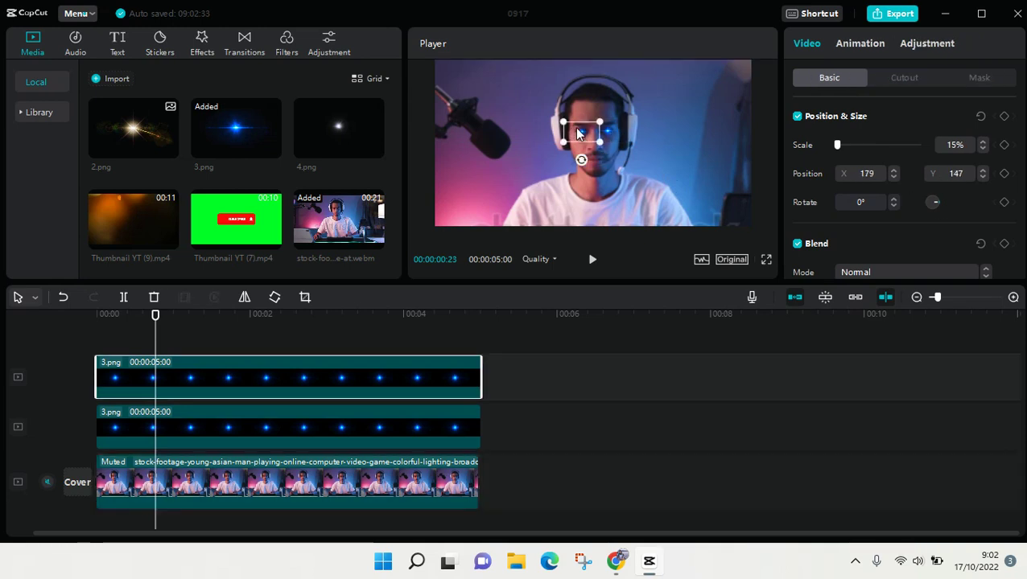
left_click(575, 129)
scroll(941, 183, "down", 6)
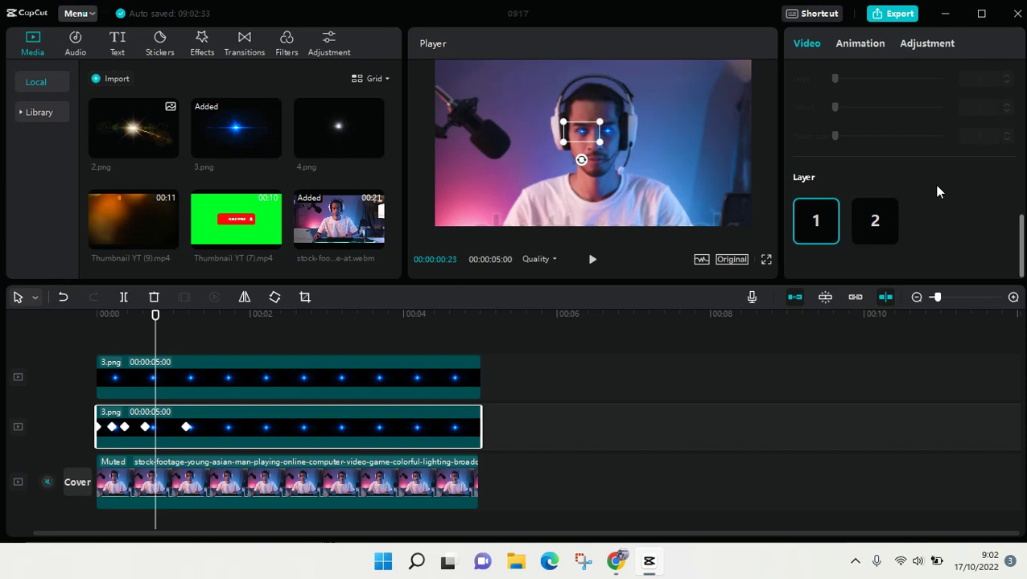
scroll(938, 190, "up", 6)
scroll(941, 188, "down", 2)
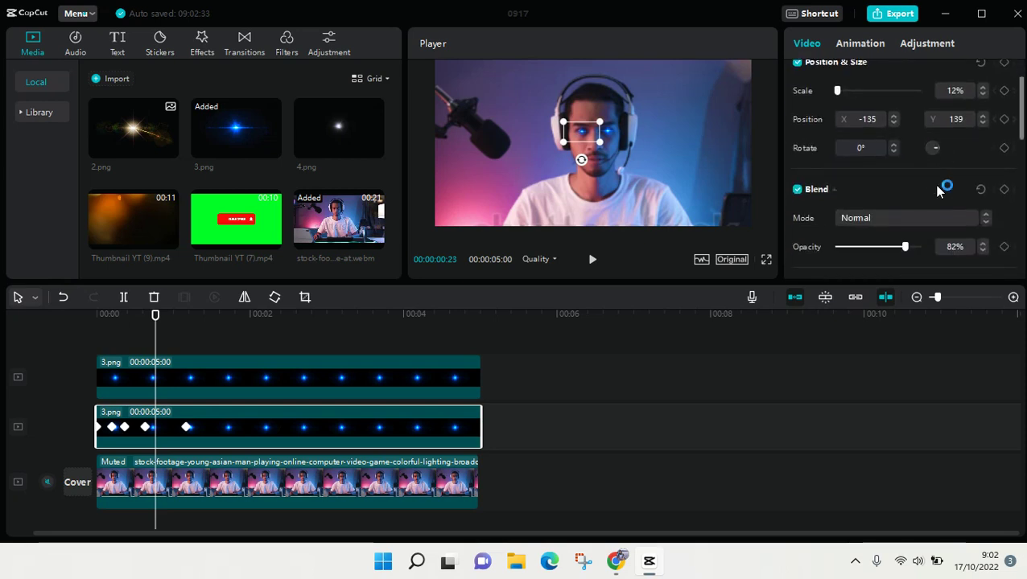
left_click(614, 139)
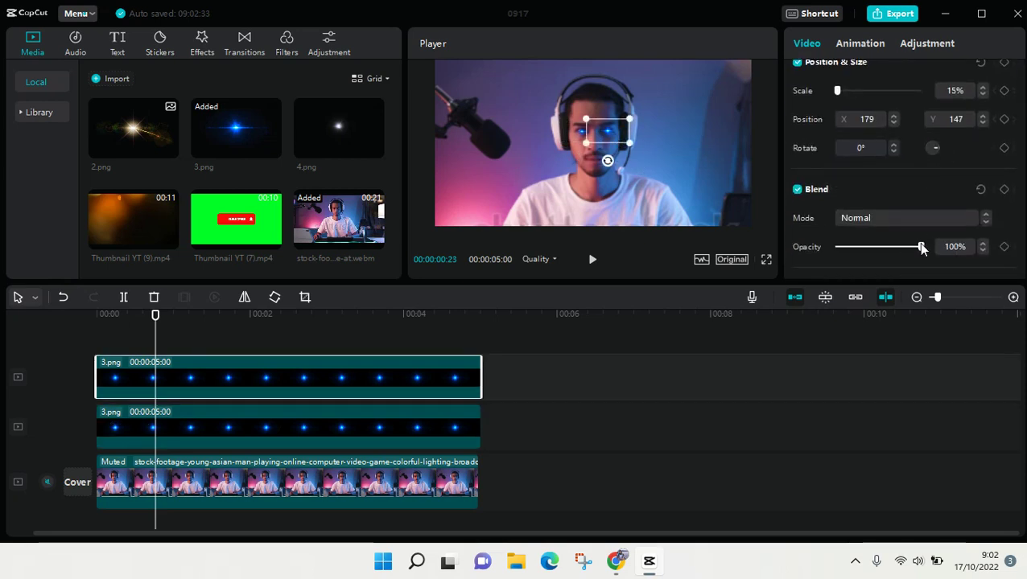
mouse_move(918, 246)
left_mouse_down()
mouse_move(895, 248)
mouse_move(905, 251)
left_mouse_up()
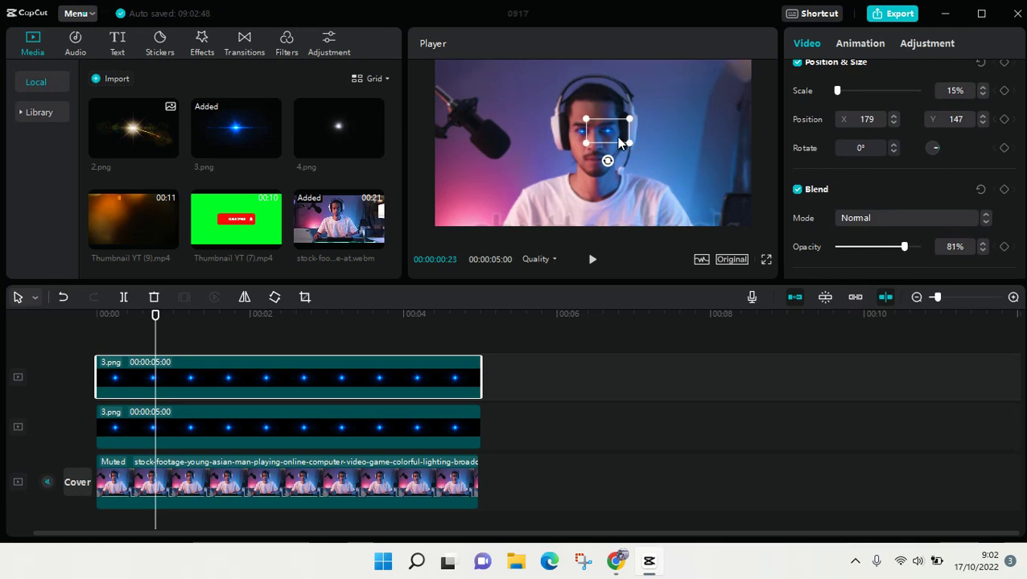
Step: At the clip's start, nudge the right-eye flare to X 110, Y 128
left_click(629, 179)
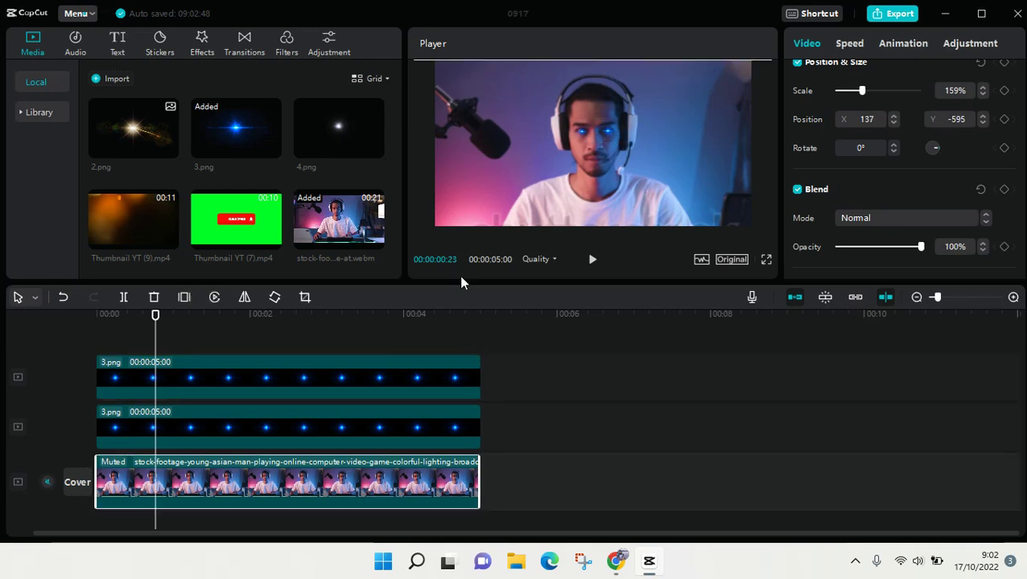
left_click(158, 316)
left_click(93, 316)
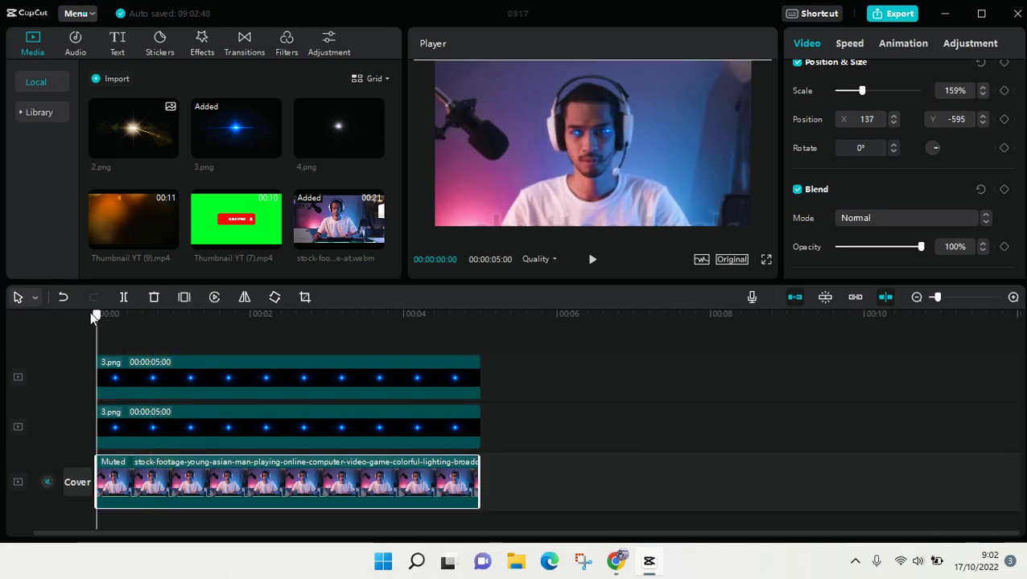
left_click(606, 130)
left_click_drag(606, 138, 602, 138)
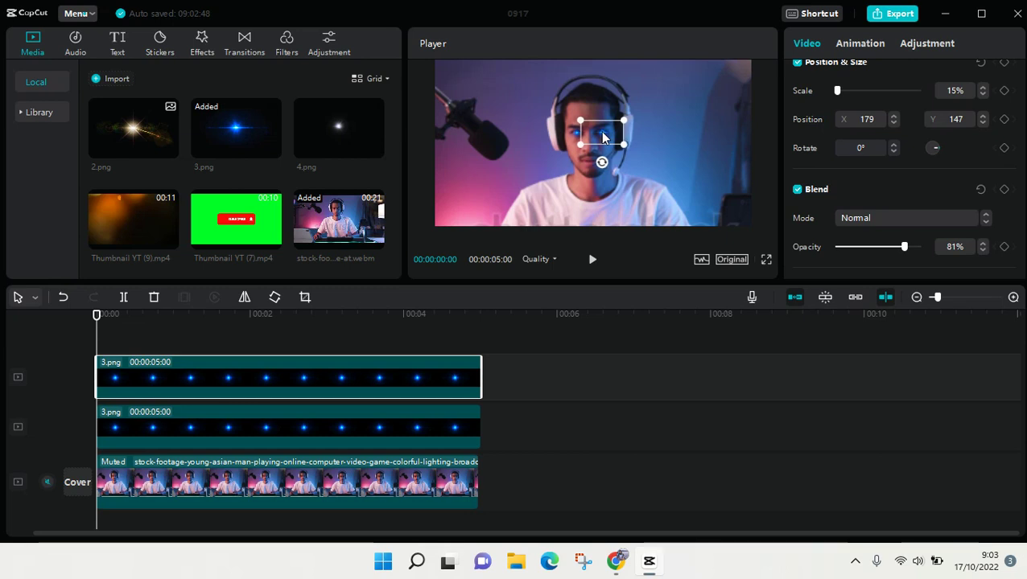
Step: Play the opening frames to confirm both eye flares line up
left_click(592, 262)
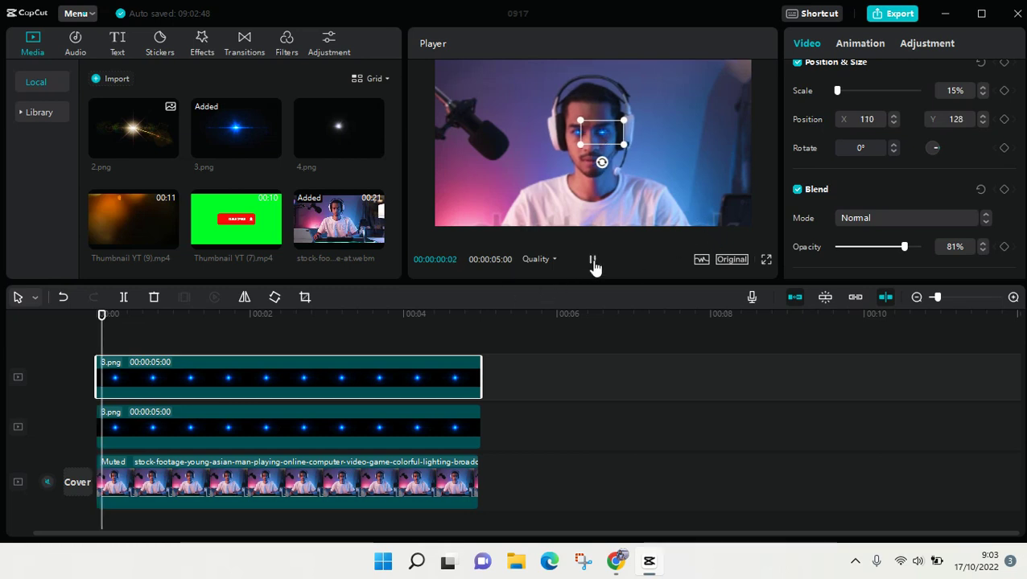
left_click(592, 263)
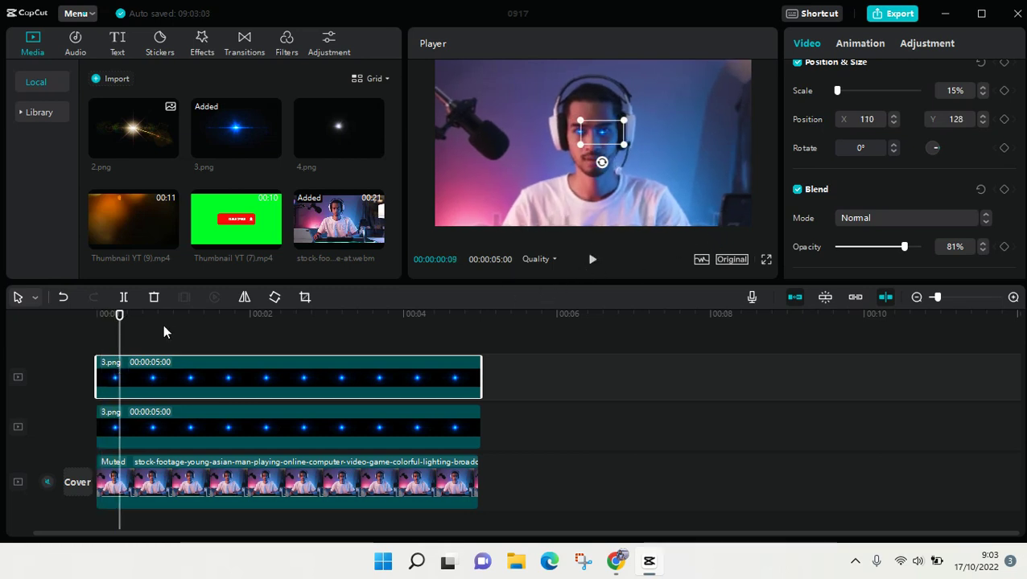
left_click(64, 315)
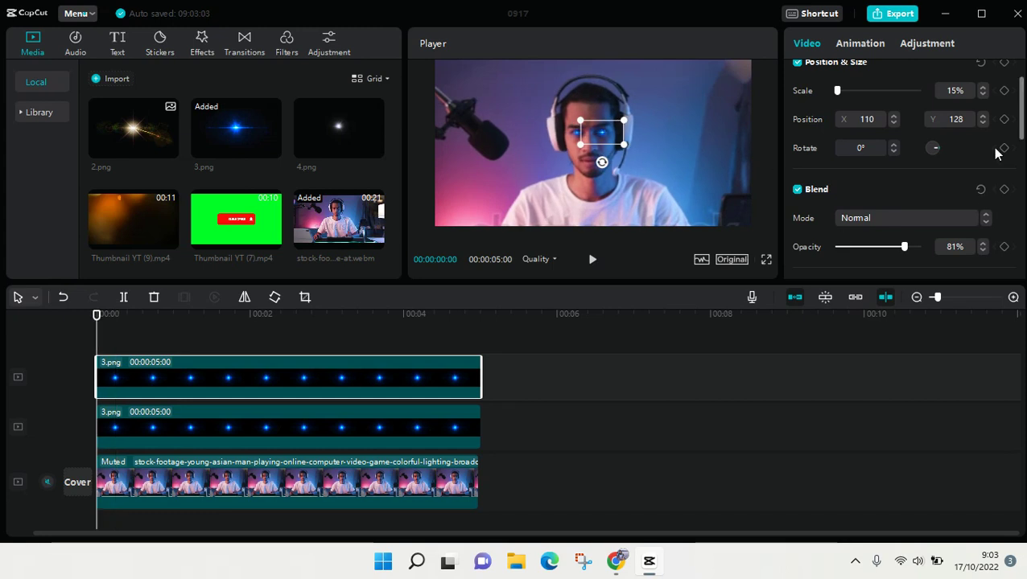
scroll(840, 163, "up", 2)
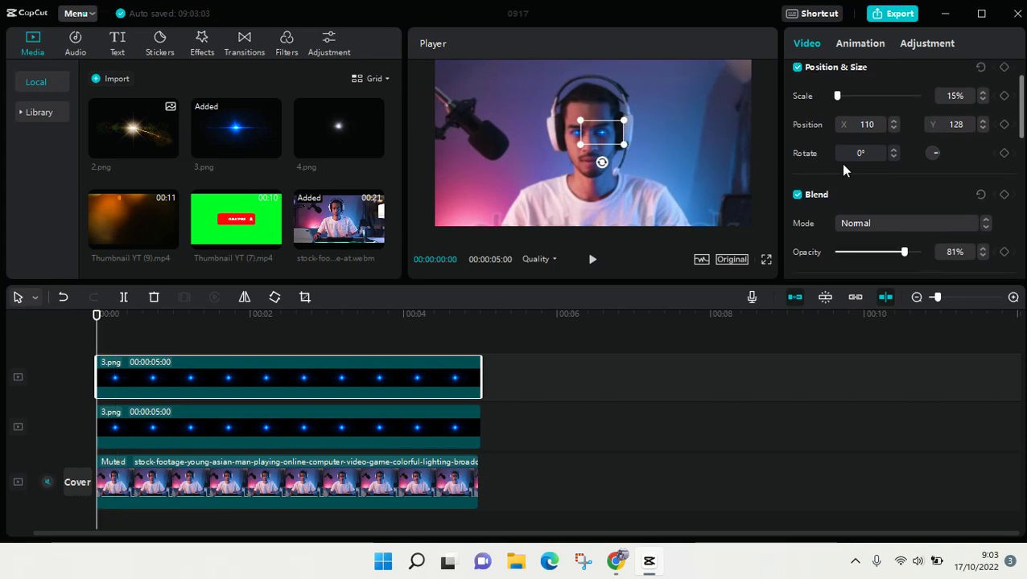
left_click(182, 430)
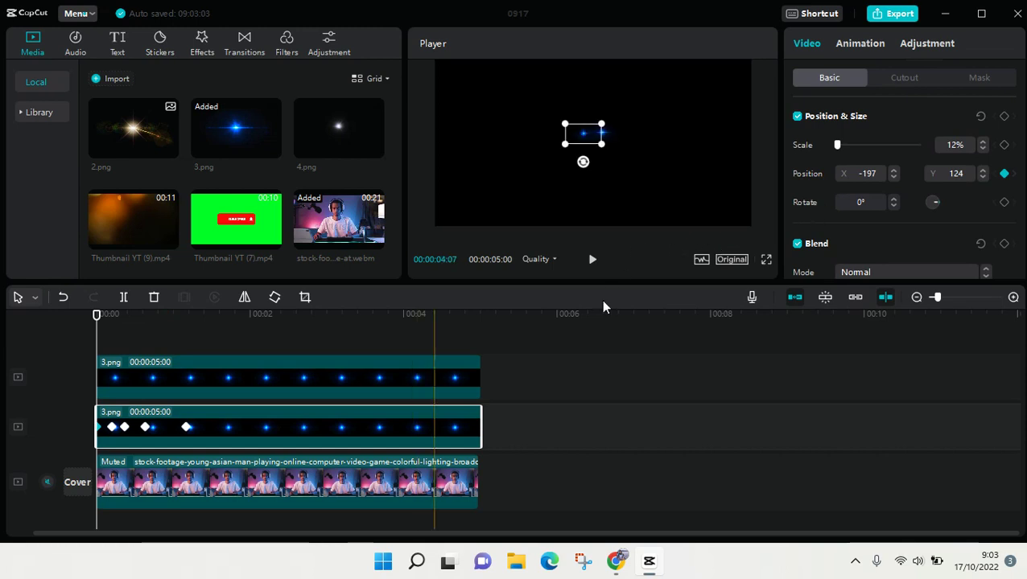
Step: Deselect all clips and return the playhead to 00:00:00 to view both glowing eyes
left_click(616, 341)
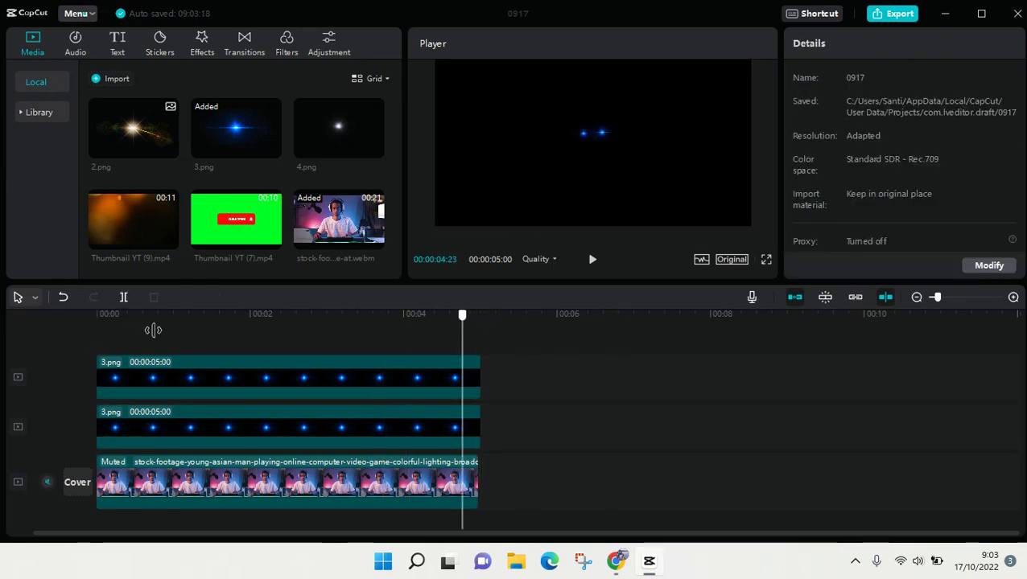
left_click(53, 338)
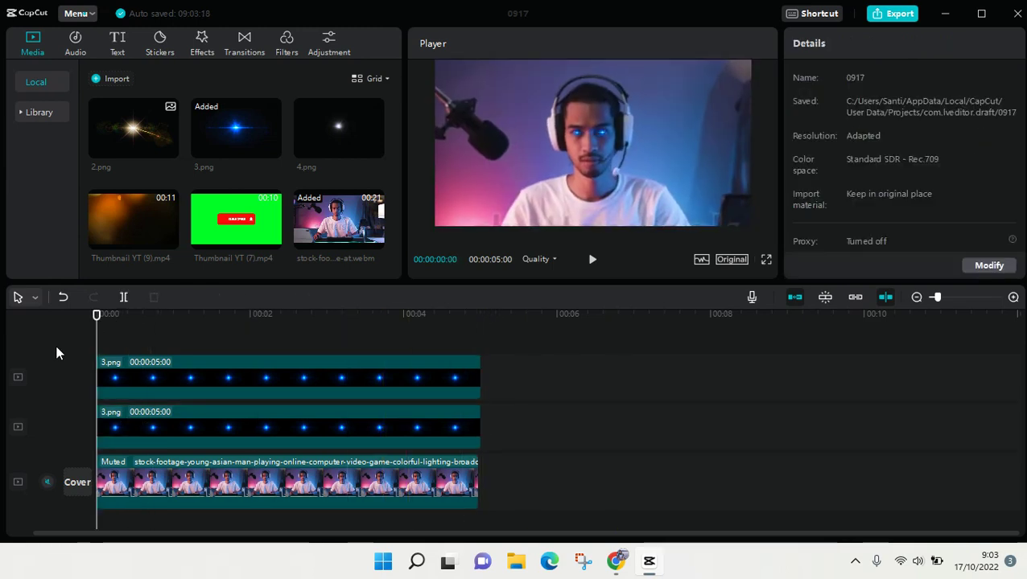